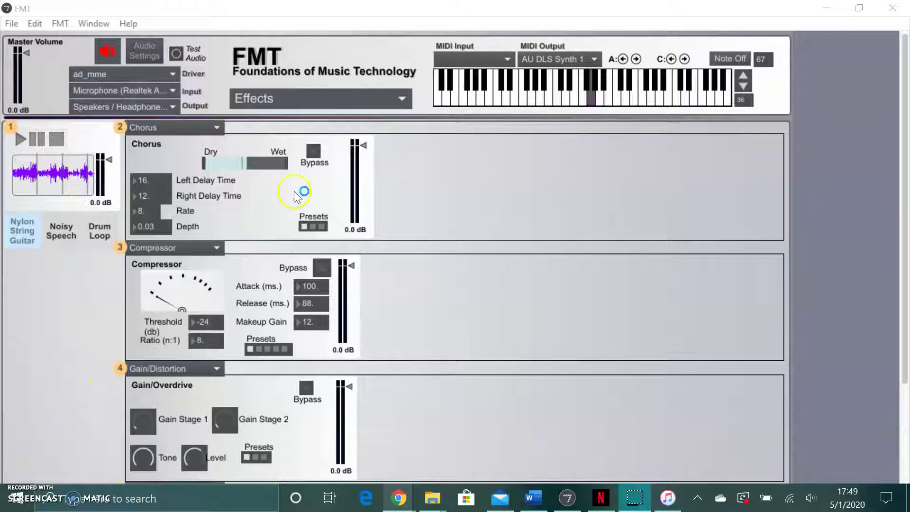
Open the lesson list at the top of the Effects lesson.
{"action": "left_click", "coordinate": [347, 100]}
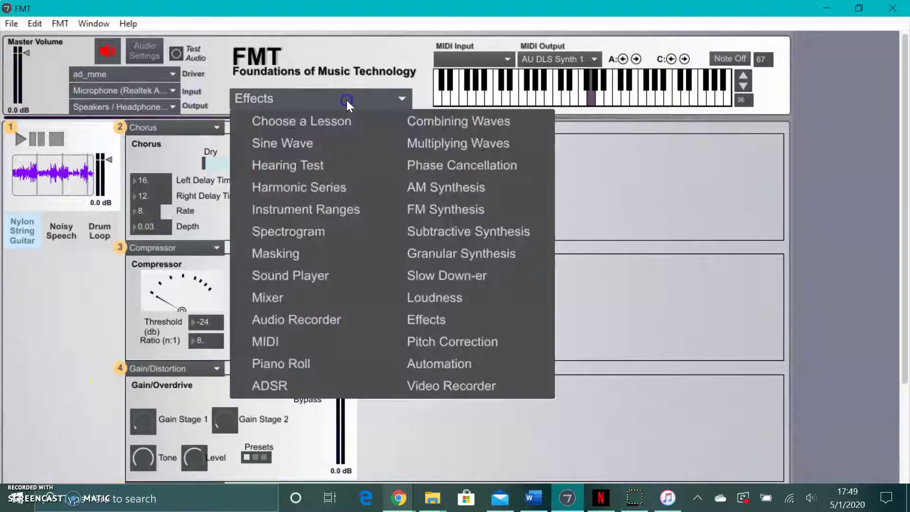
Load the Sine Wave lesson, raise system volume, and set the frequency to 100 Hz.
{"action": "left_click", "coordinate": [335, 145]}
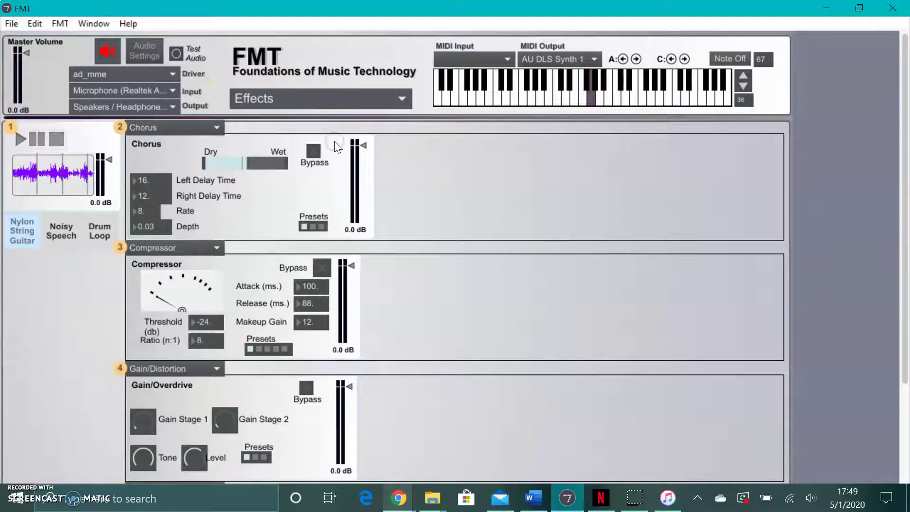
{"action": "key", "text": "XF86AudioRaiseVolume"}
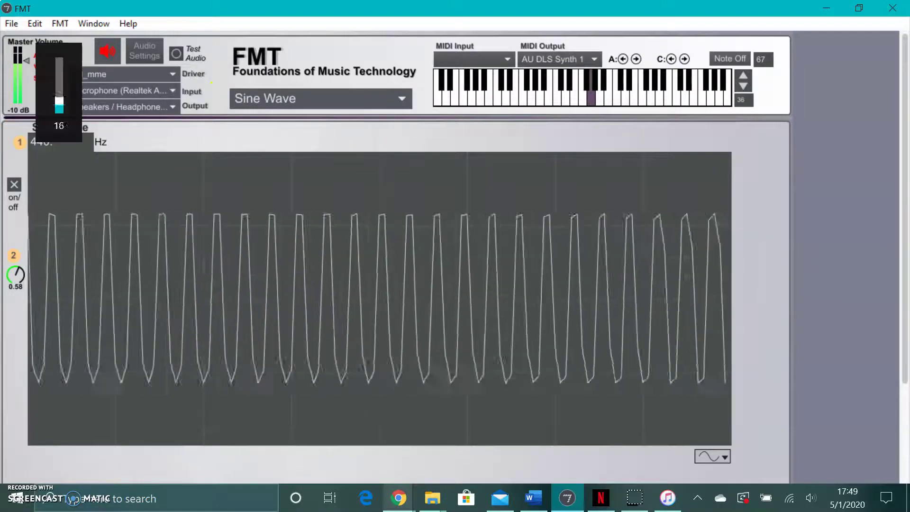
{"action": "key", "text": "XF86AudioRaiseVolume"}
{"action": "key", "text": "XF86AudioRaiseVolume"}
{"action": "key", "text": "XF86AudioRaiseVolume"}
{"action": "key", "text": "XF86AudioRaiseVolume"}
{"action": "key", "text": "XF86AudioRaiseVolume"}
{"action": "key", "text": "XF86AudioRaiseVolume"}
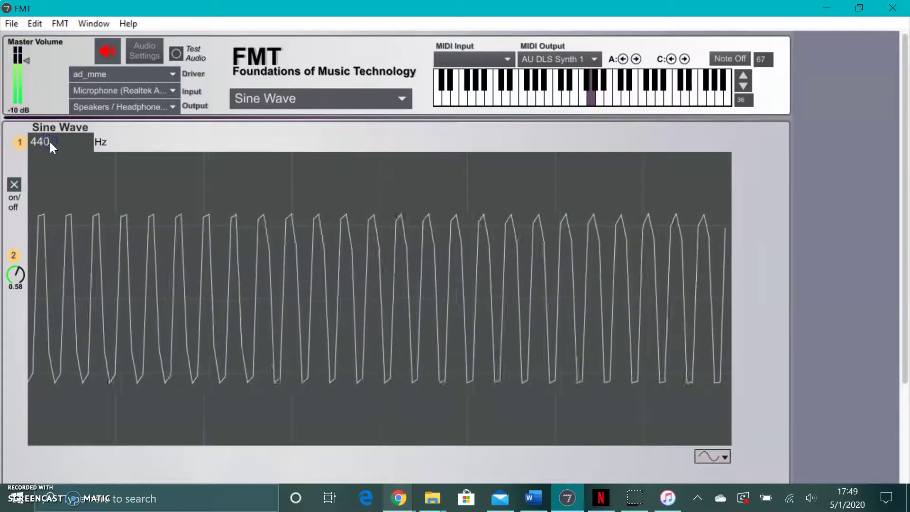
{"action": "left_click", "coordinate": [50, 142]}
{"action": "type", "text": "1"}
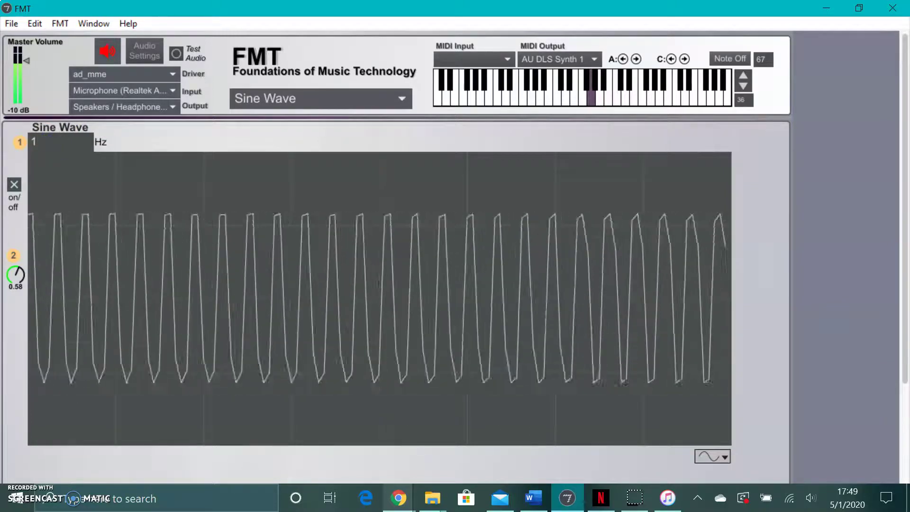
{"action": "type", "text": "00"}
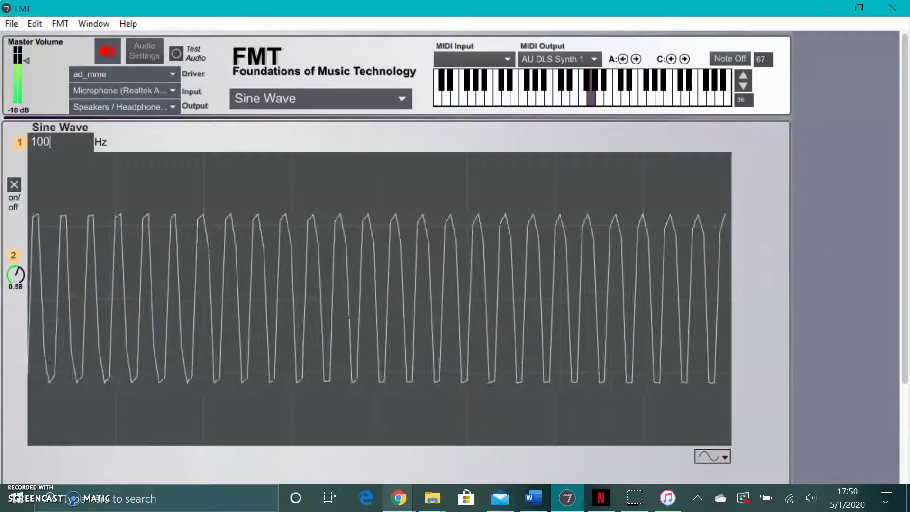
{"action": "key", "text": "Return"}
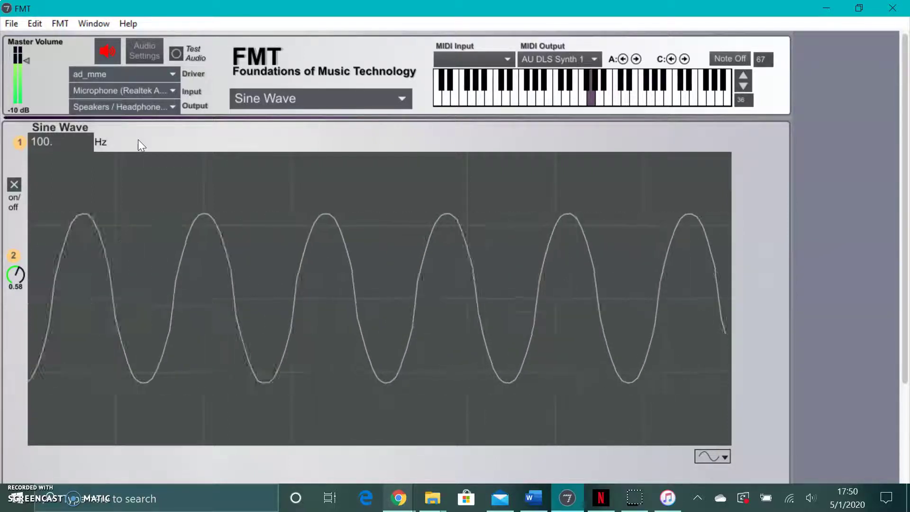
Load the Phase Cancellation lesson and sweep the tone's frequency up to about 381 Hz.
{"action": "left_click", "coordinate": [363, 99]}
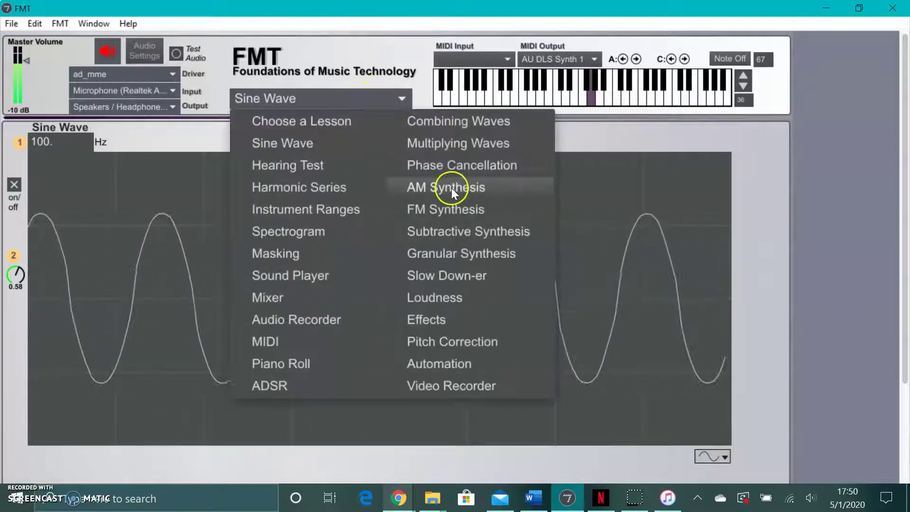
{"action": "left_click", "coordinate": [446, 171]}
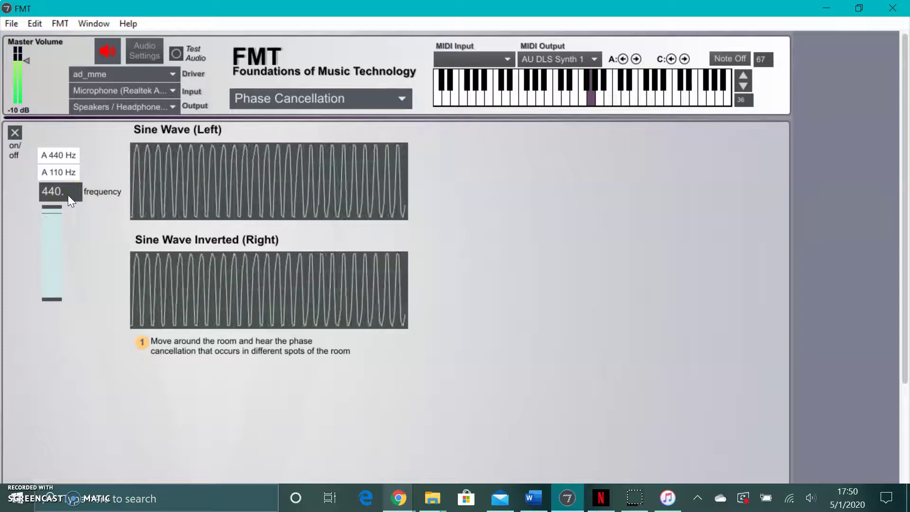
{"action": "mouse_move", "coordinate": [68, 195]}
{"action": "left_mouse_down"}
{"action": "mouse_move", "coordinate": [70, 155]}
{"action": "mouse_move", "coordinate": [46, 357]}
{"action": "left_mouse_up"}
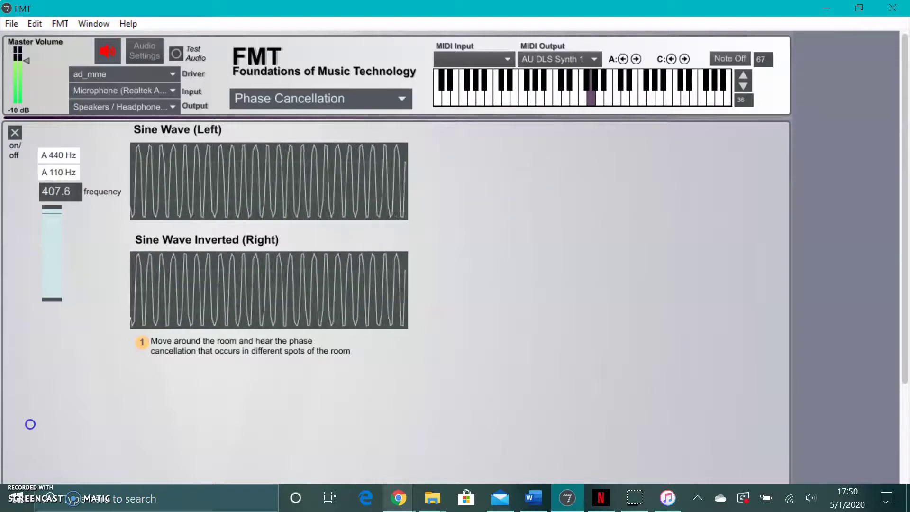
{"action": "left_click_drag", "start_coordinate": [46, 357], "coordinate": [287, 267]}
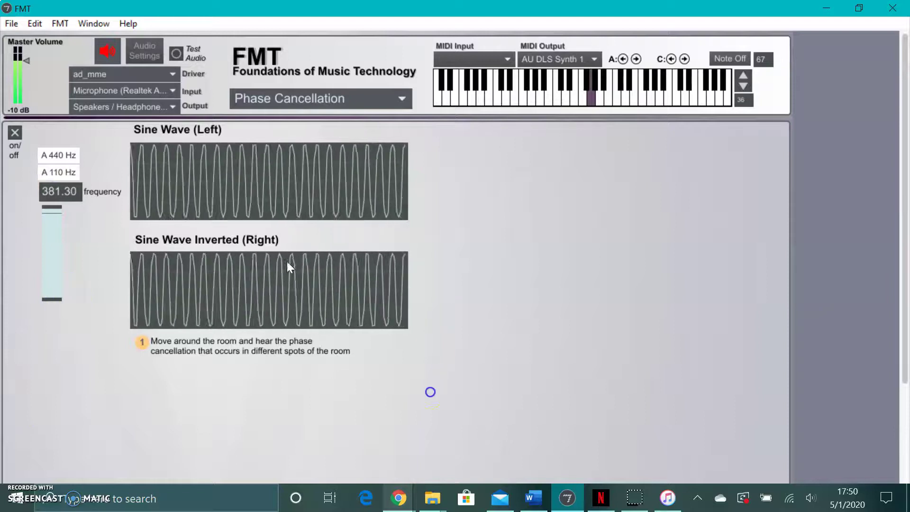
{"action": "left_click_drag", "start_coordinate": [67, 178], "coordinate": [73, 195]}
Set the tone to A 110 Hz, then A 440 Hz, and turn it nearly silent.
{"action": "left_click", "coordinate": [63, 174]}
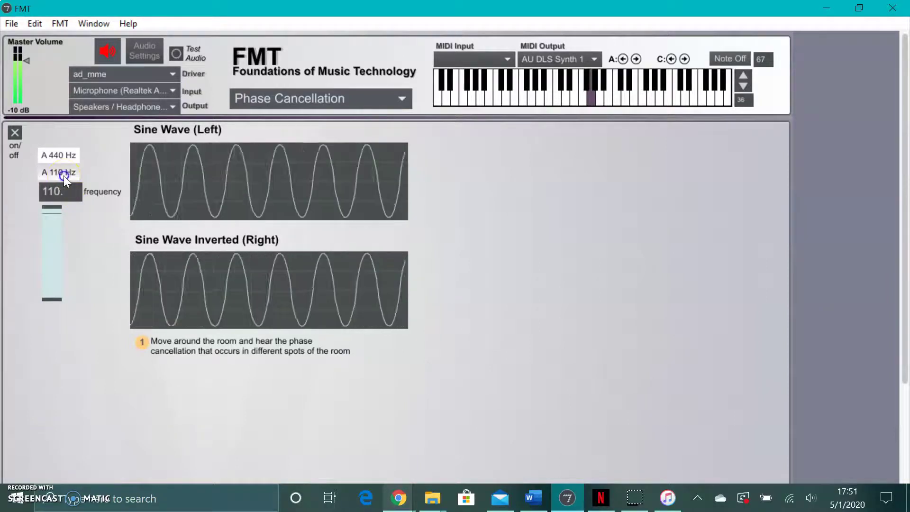
{"action": "left_click", "coordinate": [67, 160]}
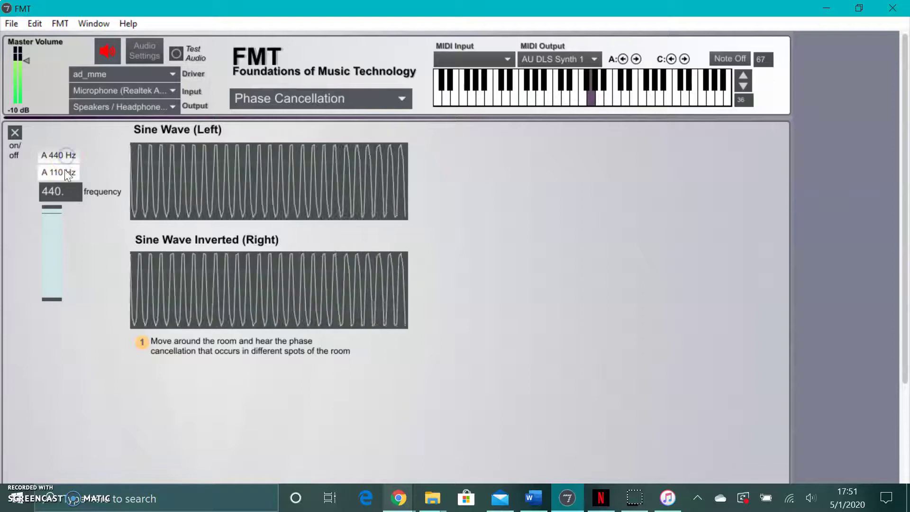
{"action": "mouse_move", "coordinate": [58, 221]}
{"action": "left_mouse_down"}
{"action": "mouse_move", "coordinate": [53, 256]}
{"action": "mouse_move", "coordinate": [56, 219]}
{"action": "left_mouse_up"}
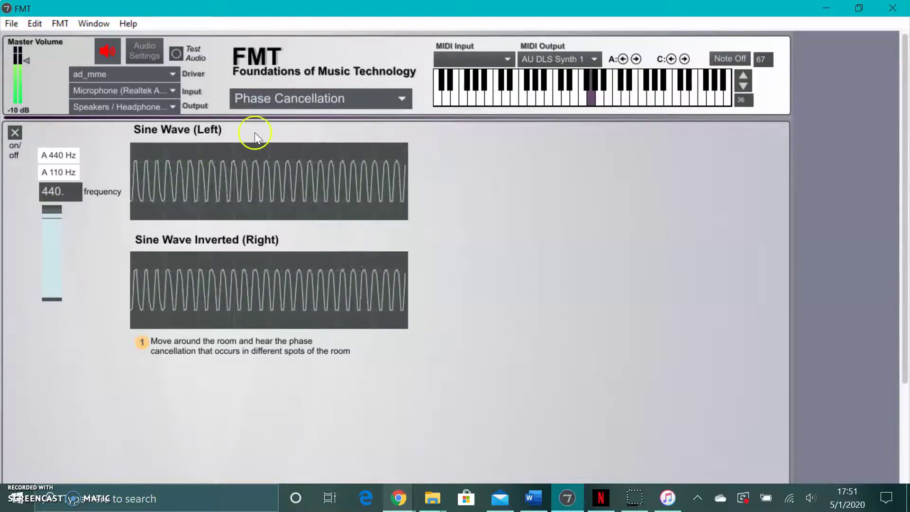
Choose the Mixer lesson from the lesson list.
{"action": "left_click", "coordinate": [319, 100]}
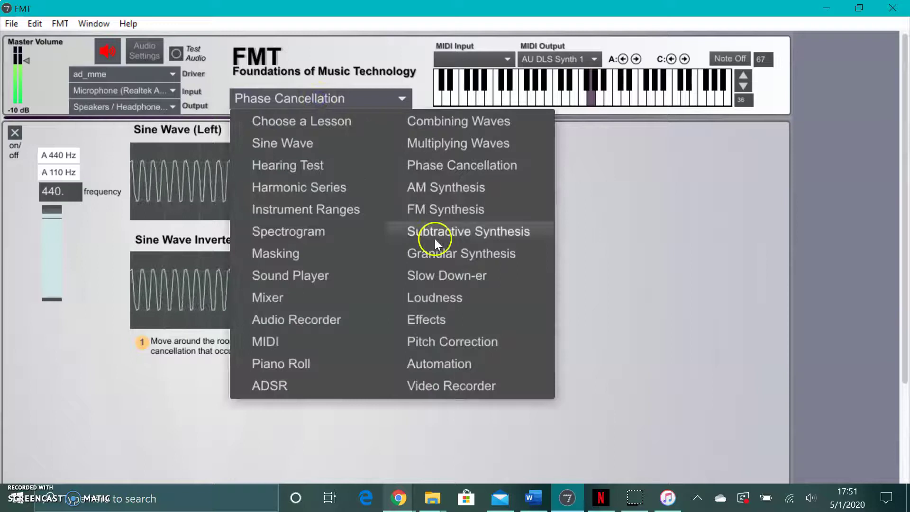
{"action": "left_click", "coordinate": [285, 304]}
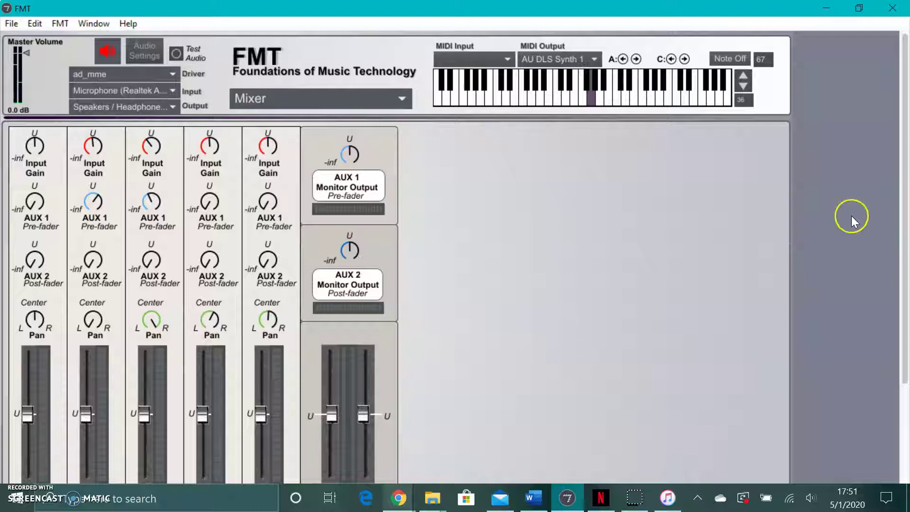
{"action": "scroll", "coordinate": [853, 213], "scroll_direction": "down", "scroll_amount": 3}
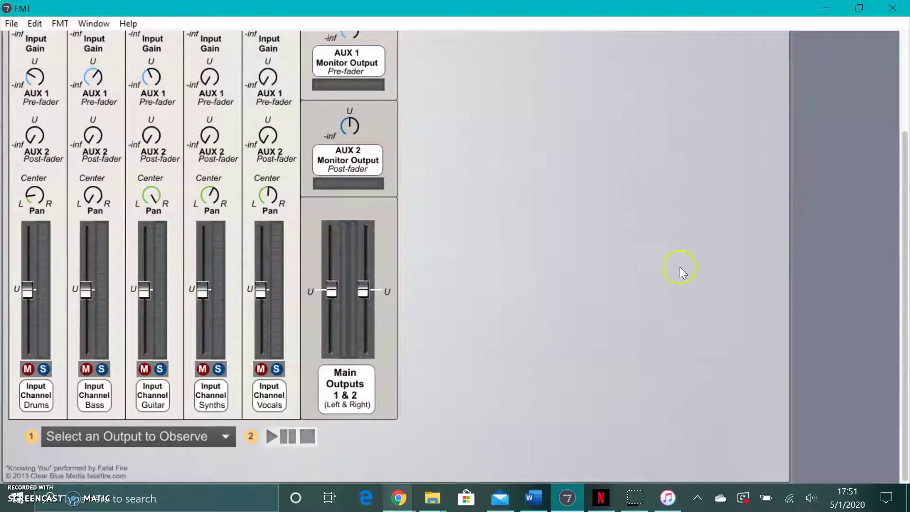
Observe the Main Stereo Outputs and start the mixer song playing.
{"action": "left_click", "coordinate": [226, 432]}
{"action": "left_click", "coordinate": [199, 369]}
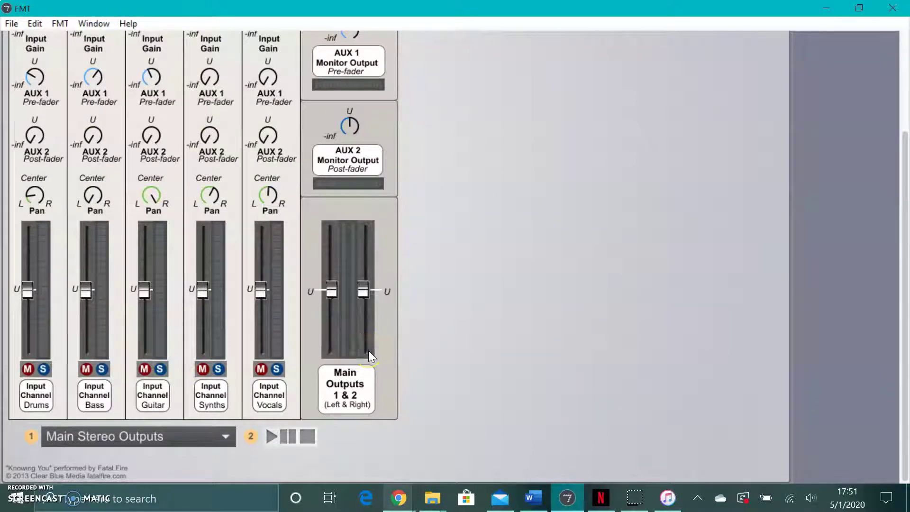
{"action": "left_click", "coordinate": [269, 438]}
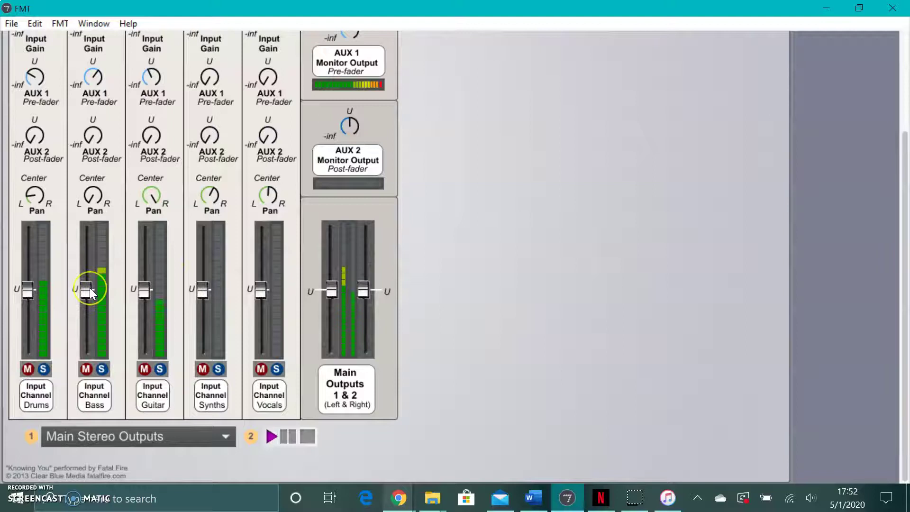
Raise the computer's playback volume to 74.
{"action": "key", "text": "XF86AudioRaiseVolume"}
{"action": "key", "text": "XF86AudioRaiseVolume"}
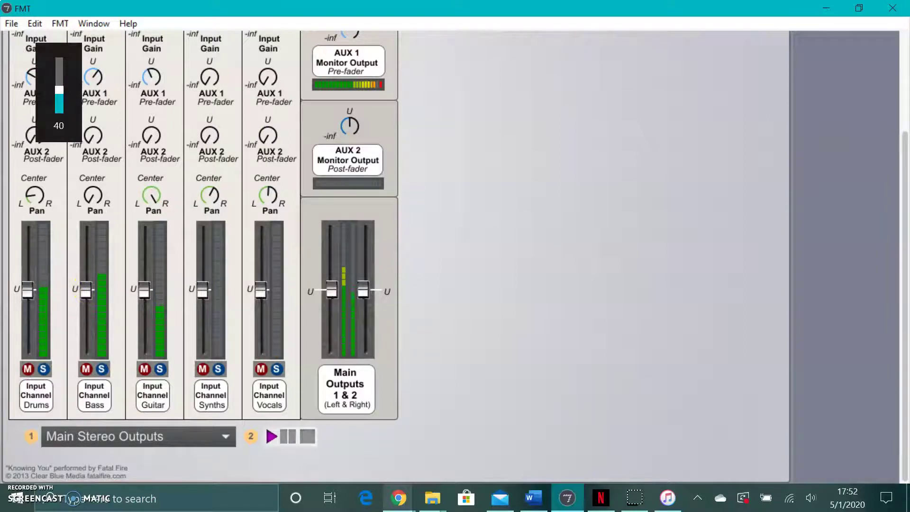
{"action": "key", "text": "XF86AudioRaiseVolume"}
{"action": "key", "text": "XF86AudioRaiseVolume"}
{"action": "key", "text": "XF86AudioRaiseVolume"}
{"action": "key", "text": "XF86AudioRaiseVolume"}
{"action": "key", "text": "XF86AudioRaiseVolume"}
{"action": "key", "text": "XF86AudioRaiseVolume"}
{"action": "key", "text": "XF86AudioRaiseVolume"}
{"action": "key", "text": "XF86AudioRaiseVolume"}
{"action": "key", "text": "XF86AudioRaiseVolume"}
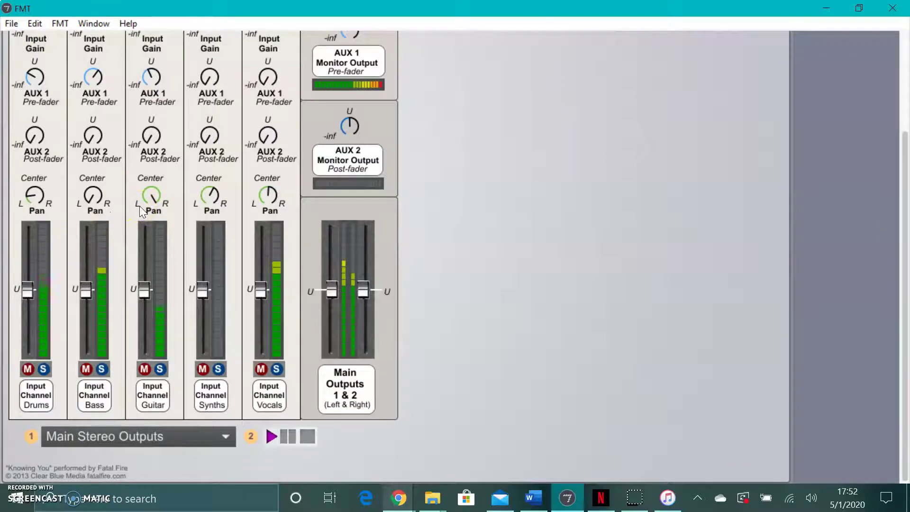
Pan the guitar channel toward the right.
{"action": "left_click_drag", "start_coordinate": [139, 205], "coordinate": [157, 204]}
{"action": "left_click", "coordinate": [161, 194]}
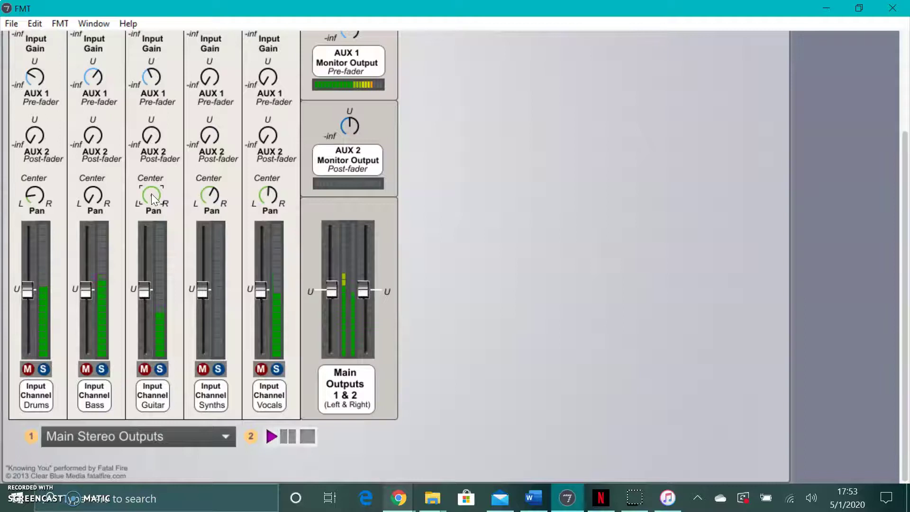
{"action": "left_click", "coordinate": [152, 193]}
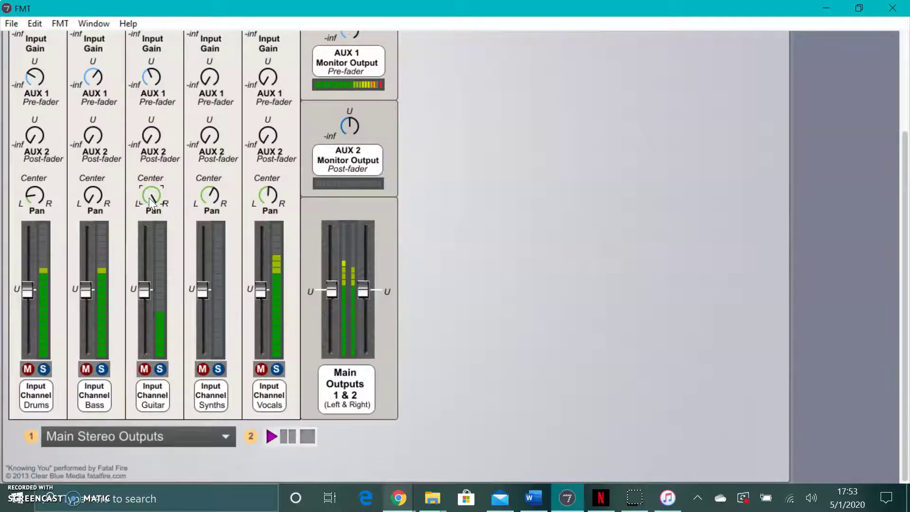
{"action": "left_click_drag", "start_coordinate": [149, 198], "coordinate": [158, 204]}
{"action": "left_click", "coordinate": [150, 203]}
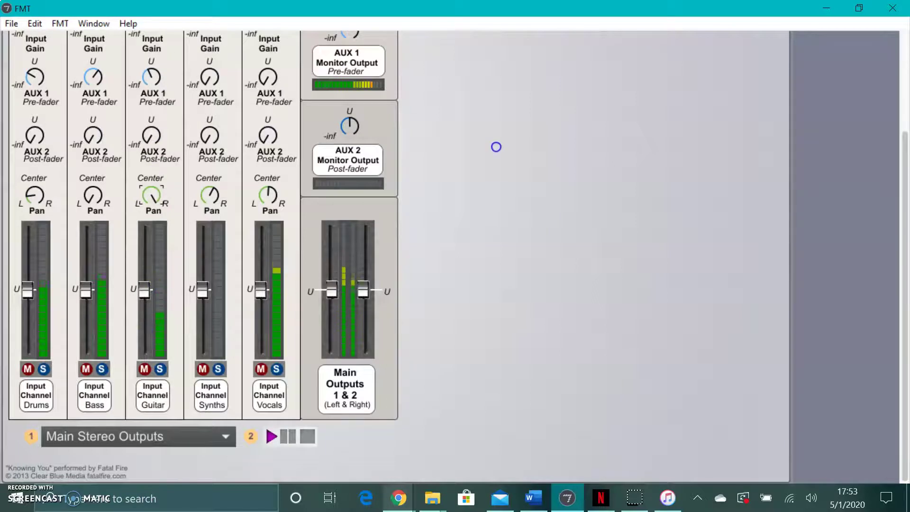
{"action": "left_click", "coordinate": [154, 200]}
Adjust the bass channel's AUX 2 send and pan, then pause the song.
{"action": "left_click", "coordinate": [101, 142]}
{"action": "left_click", "coordinate": [93, 197]}
{"action": "left_click", "coordinate": [92, 197]}
{"action": "left_click", "coordinate": [288, 436]}
{"action": "scroll", "coordinate": [543, 278], "scroll_direction": "up", "scroll_amount": 3}
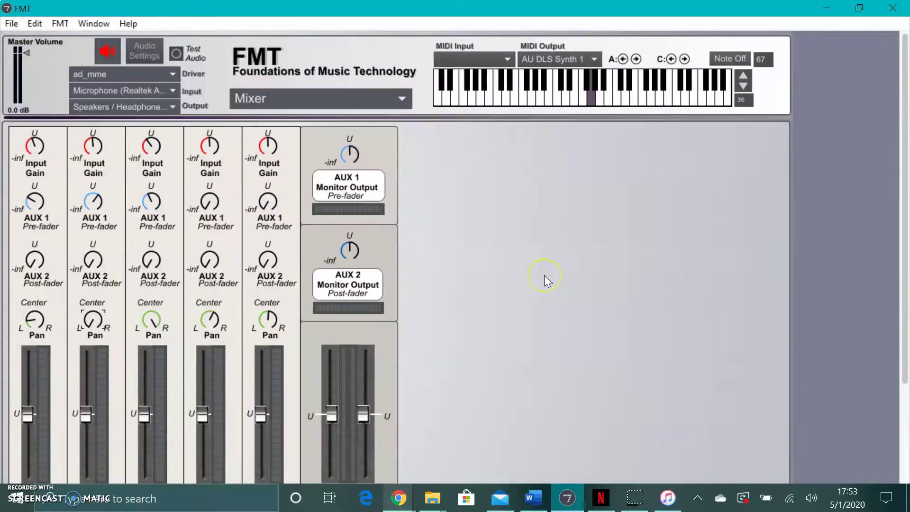
Pick the Loudness lesson from the lesson list.
{"action": "left_click", "coordinate": [379, 100]}
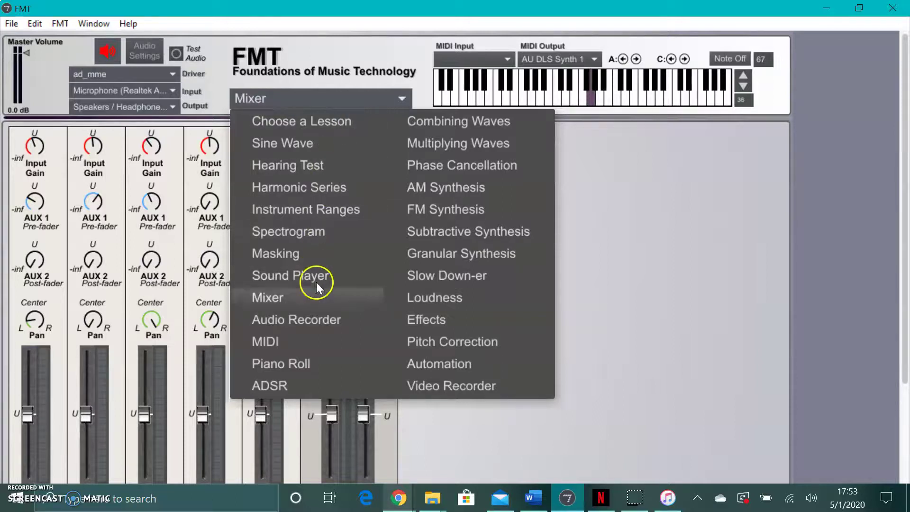
{"action": "key", "text": "Escape"}
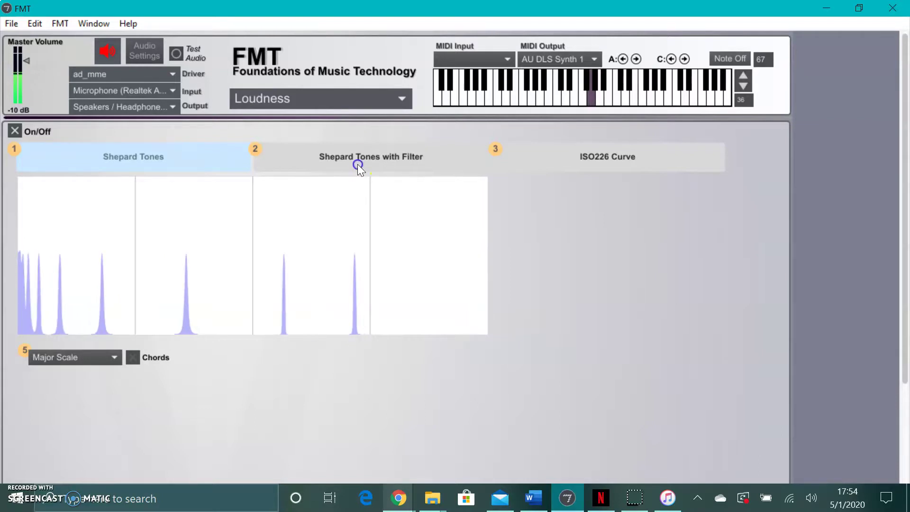
Show Shepard Tones with Filter, then the ISO226 Curve, and switch audio output off.
{"action": "left_click", "coordinate": [357, 163]}
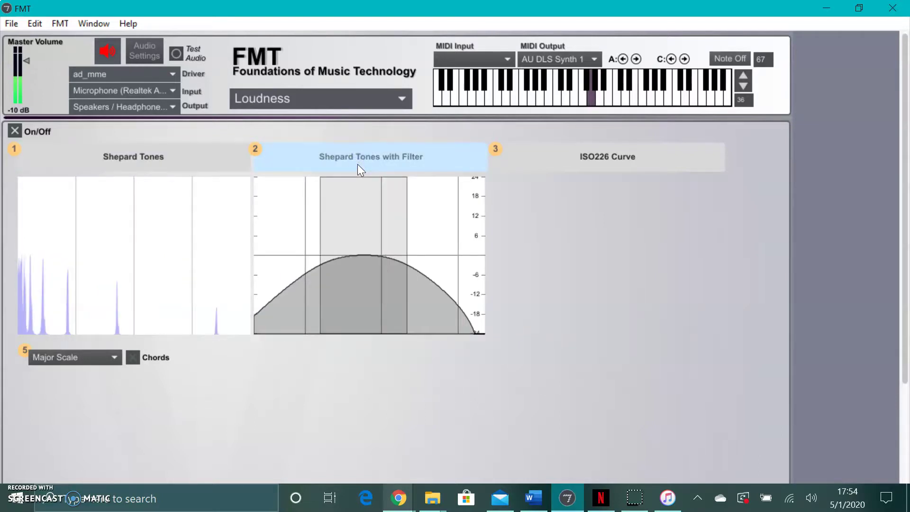
{"action": "left_click", "coordinate": [378, 162]}
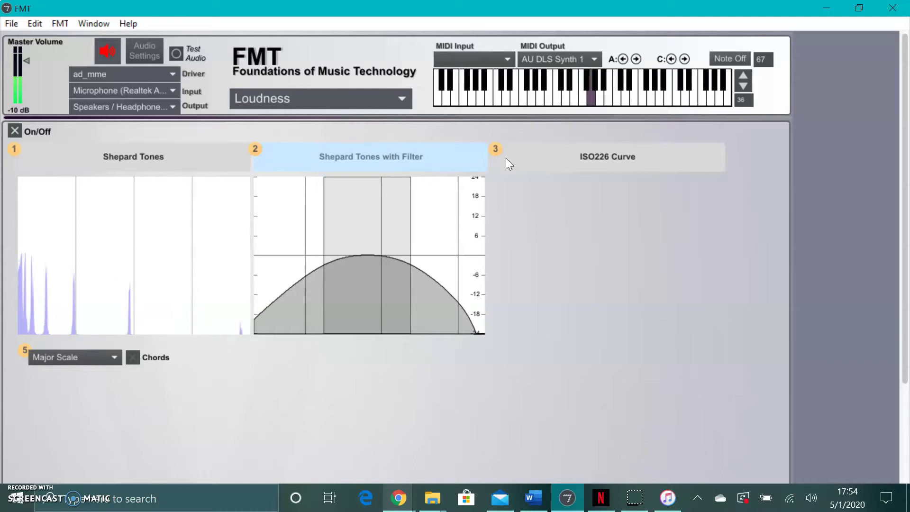
{"action": "left_click", "coordinate": [506, 159]}
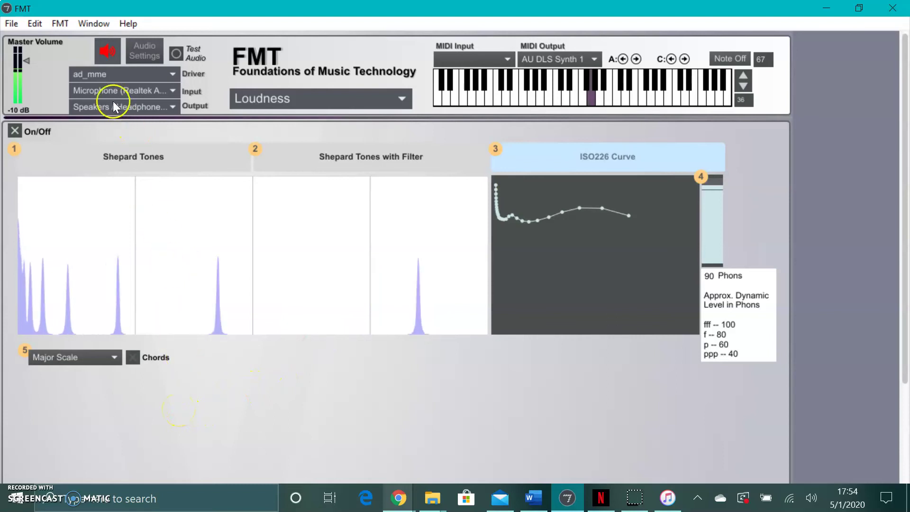
{"action": "left_click", "coordinate": [107, 50]}
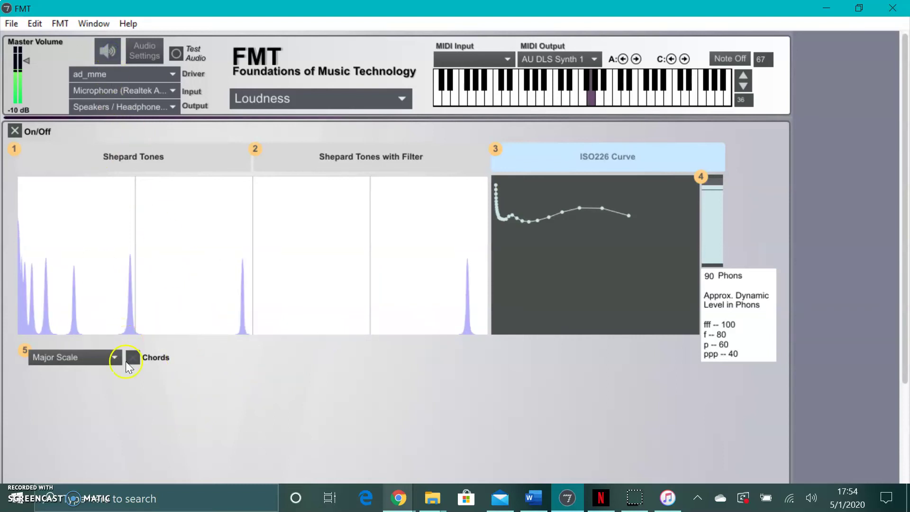